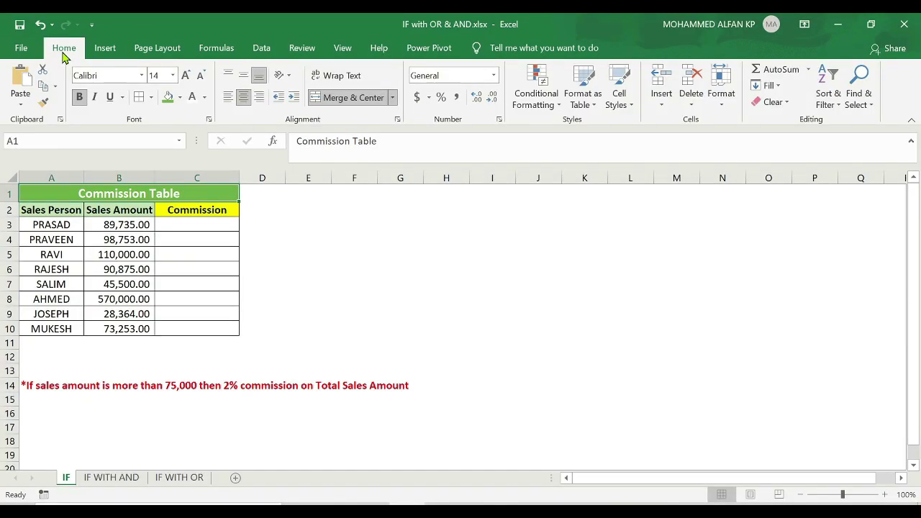
Browse the Logical functions list (AND, IF, OR) on the Formulas ribbon, then dismiss it.
click(216, 52)
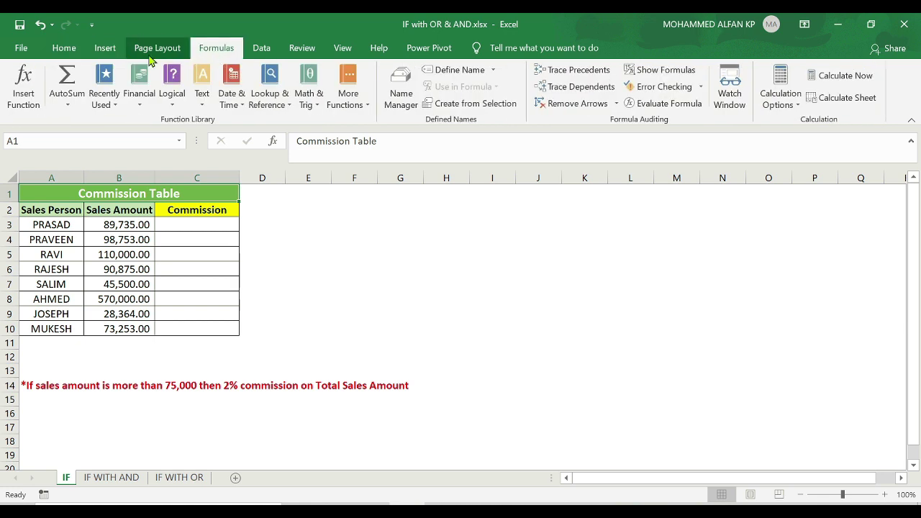
click(172, 108)
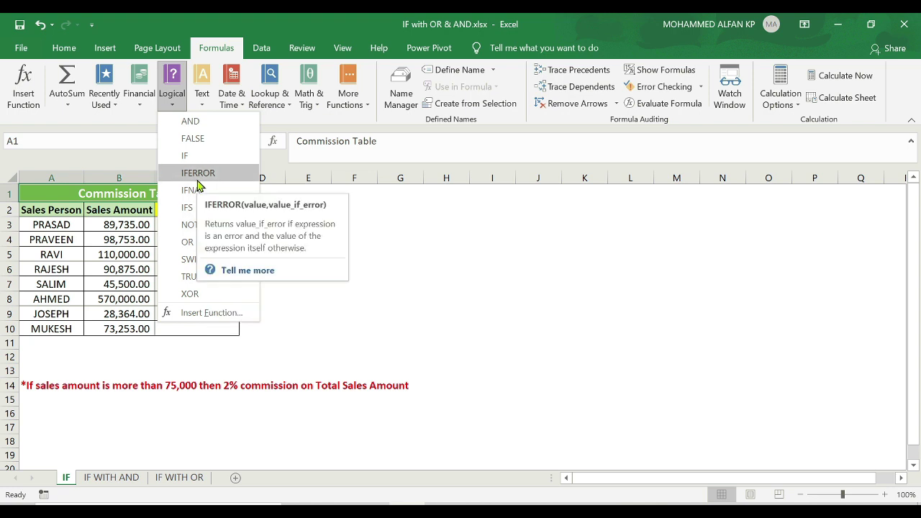
click(458, 243)
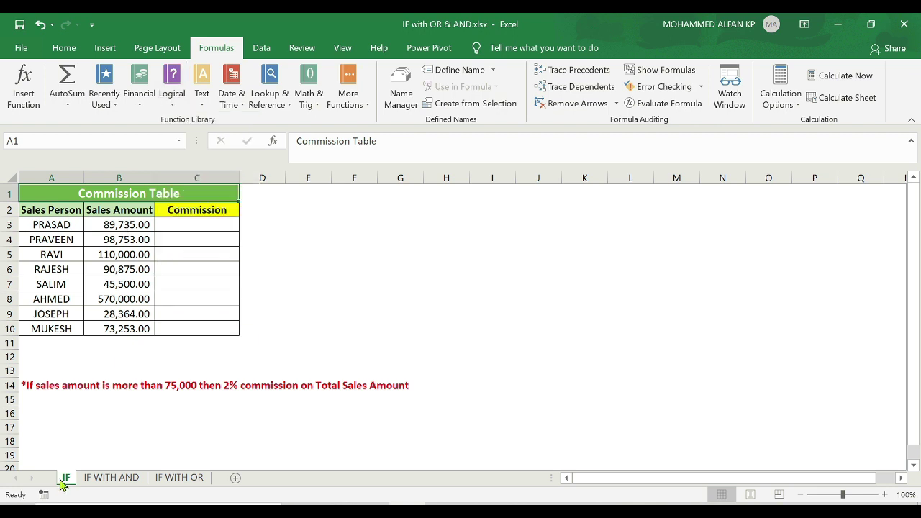
click(119, 479)
click(177, 479)
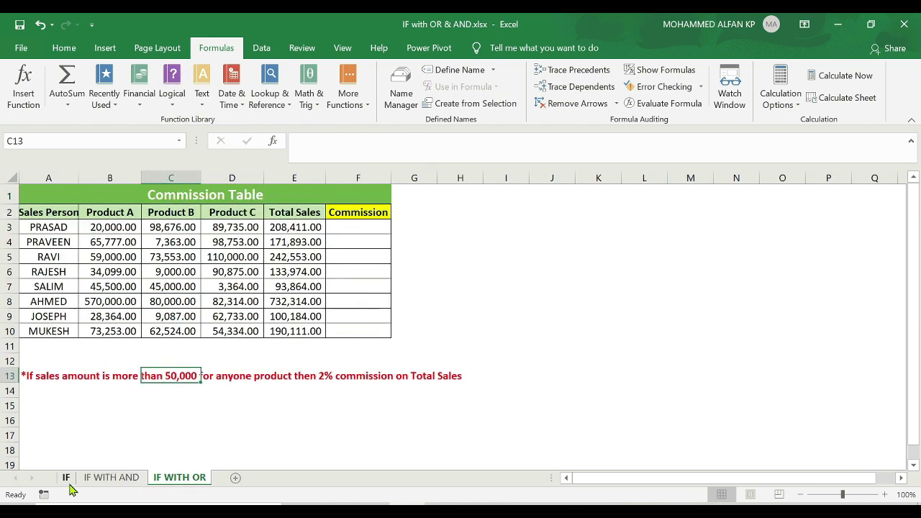
click(66, 479)
click(101, 482)
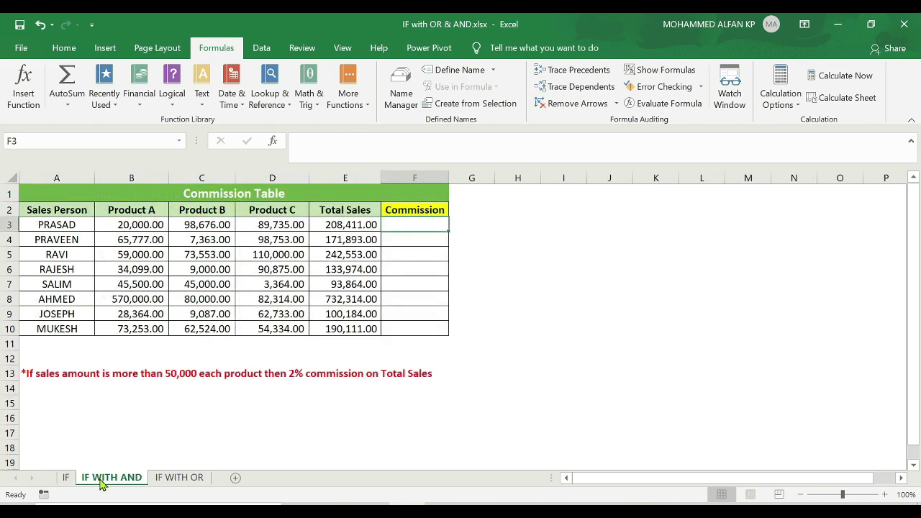
click(158, 478)
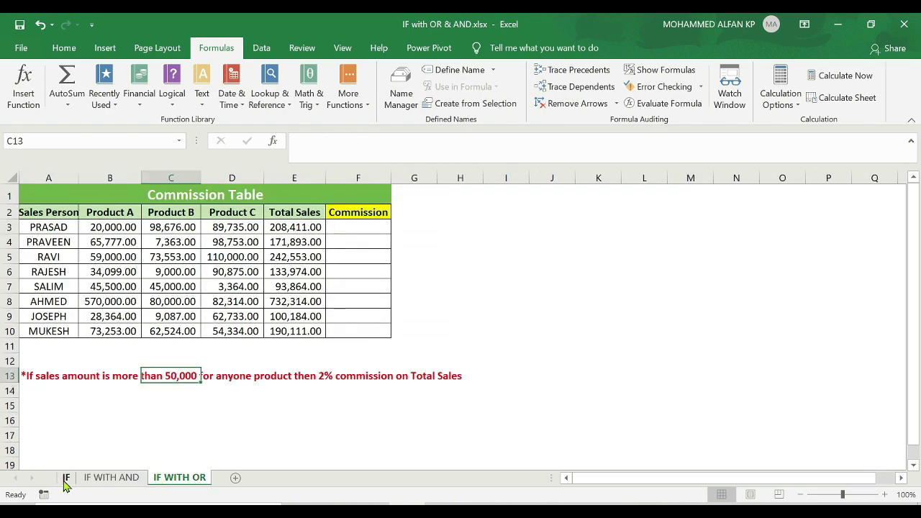
click(65, 479)
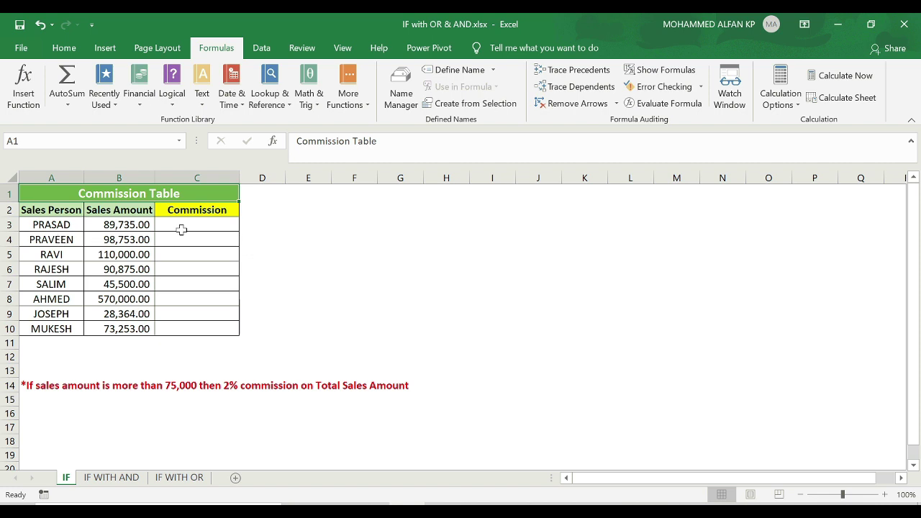
Enter =IF(B3>75000,2%*B3,"Not Eligible") in C3, giving a 1794.7 commission.
drag(175, 227, 185, 327)
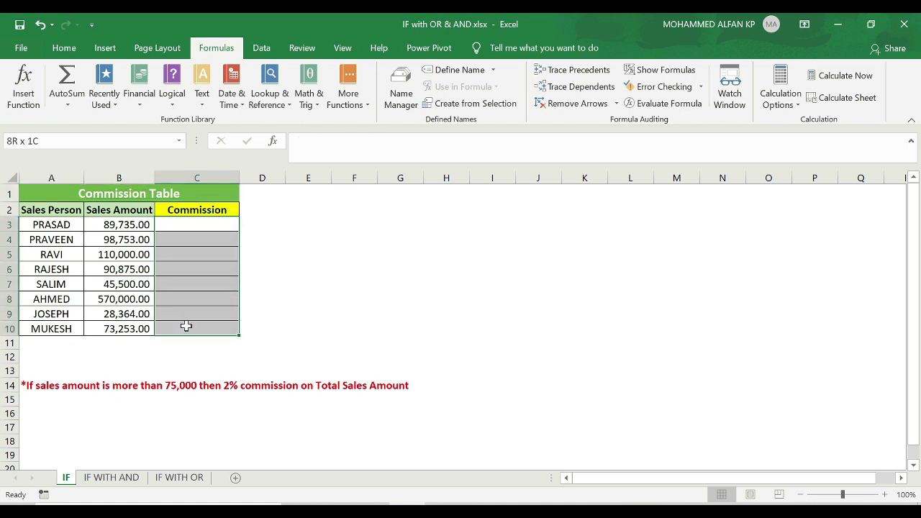
click(188, 225)
text(=i)
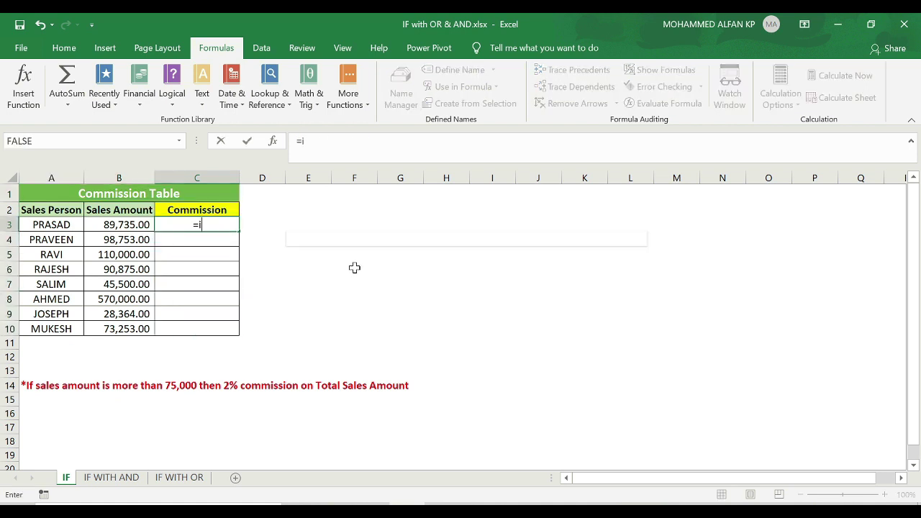
text(f()
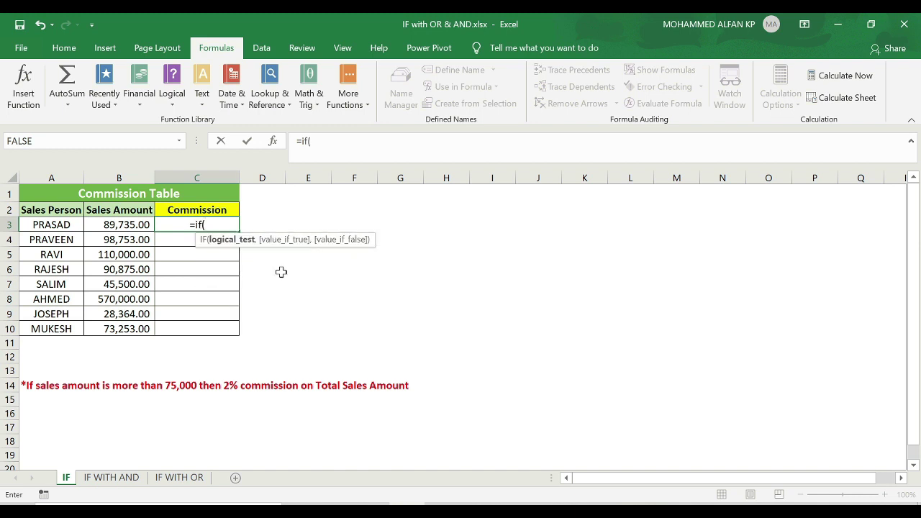
drag(409, 228, 431, 220)
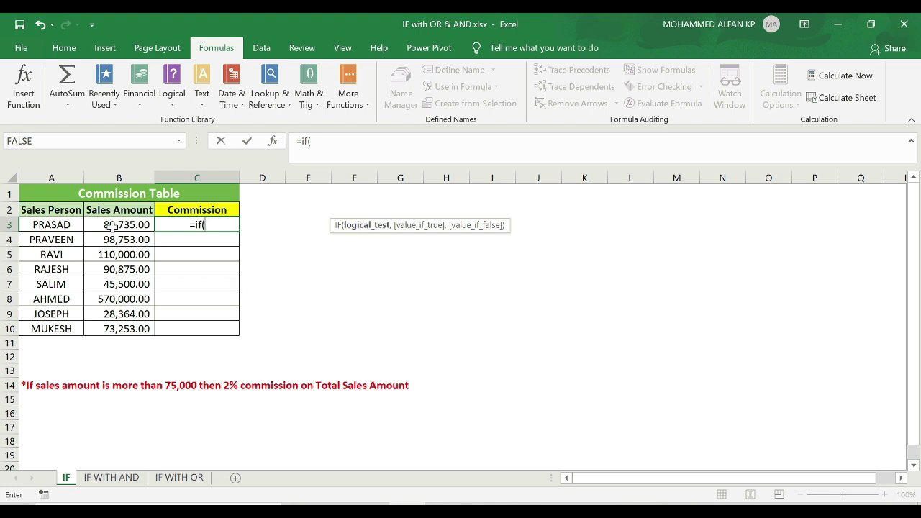
click(113, 226)
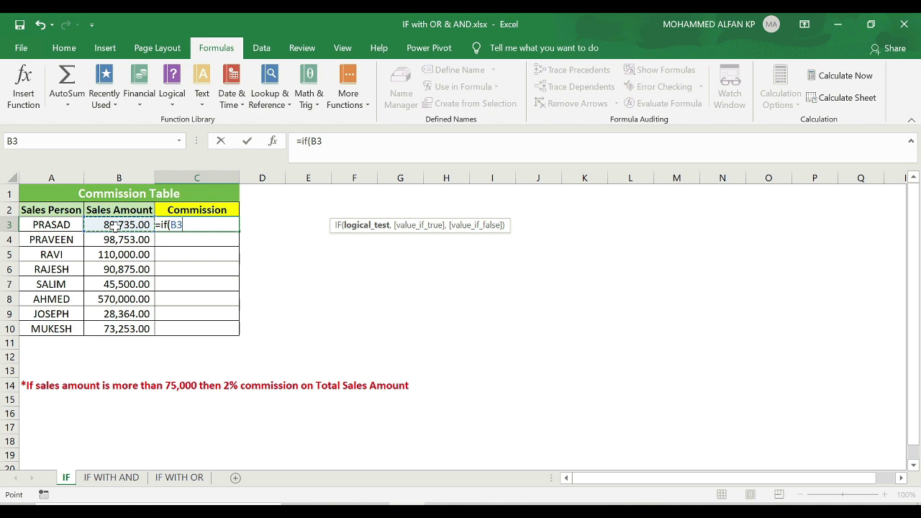
text(>7)
text(5000)
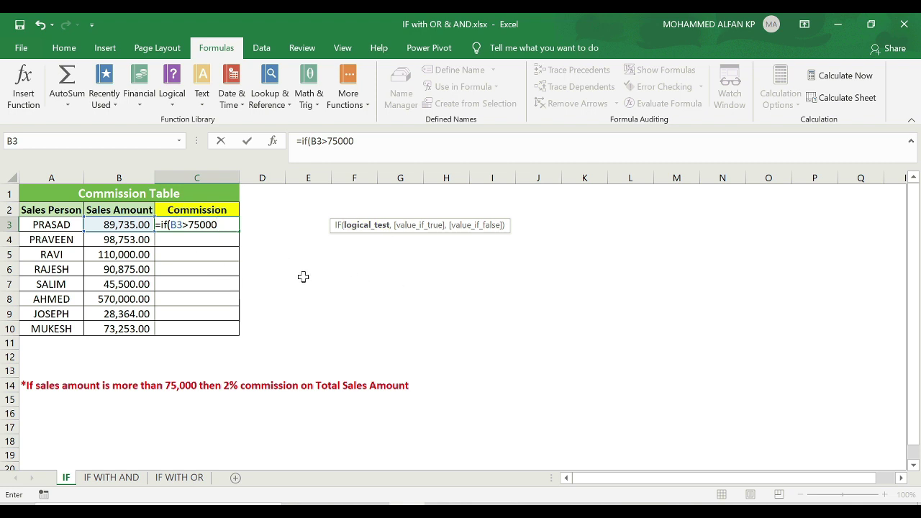
text(,2)
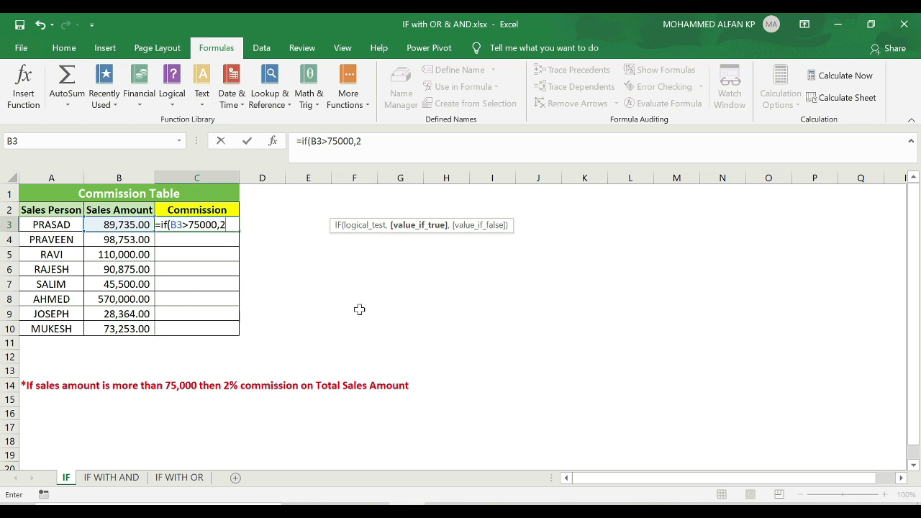
text(%)
text(*)
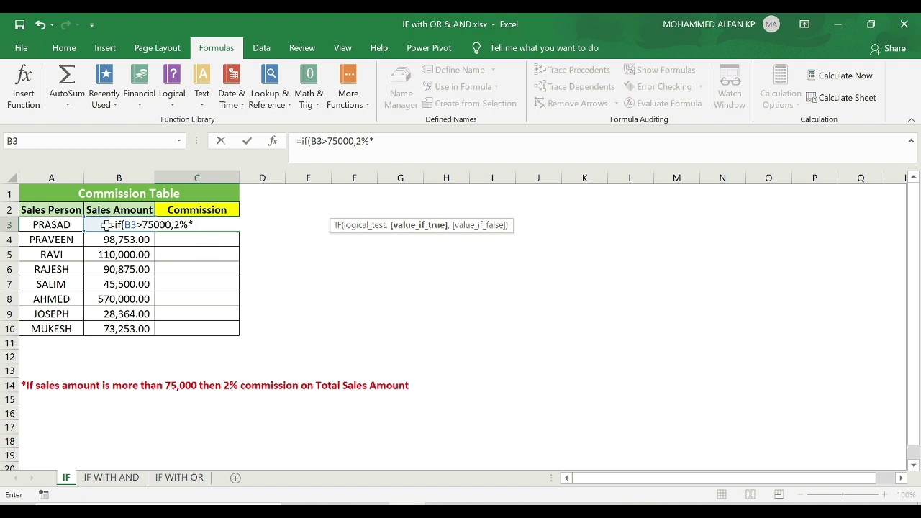
text(b)
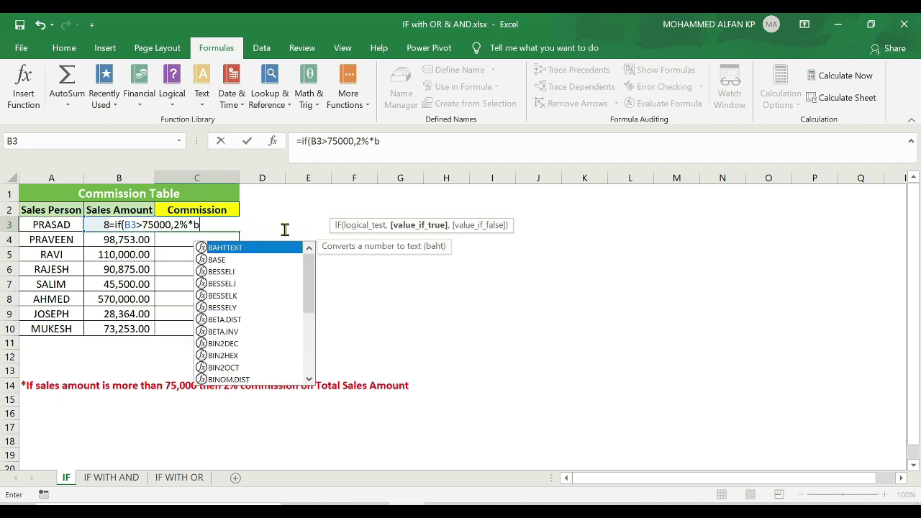
text(3,)
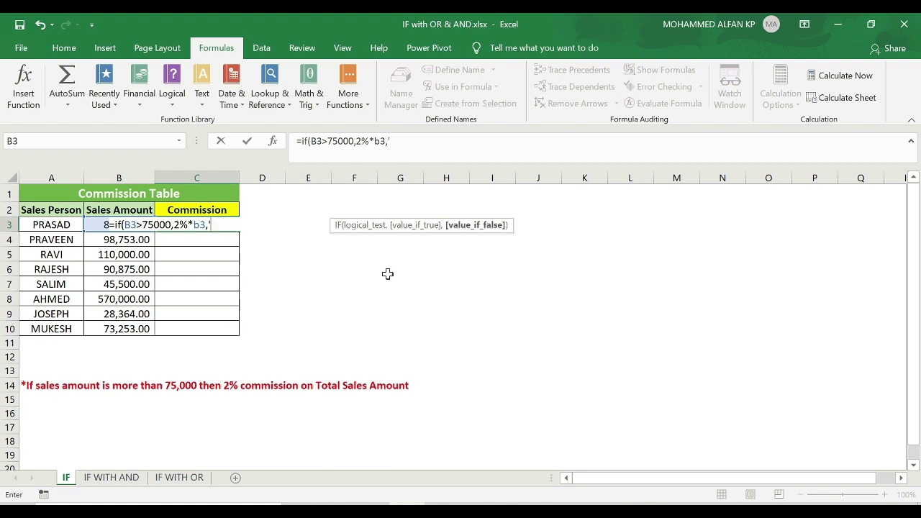
text(")
text(Not Eligible")
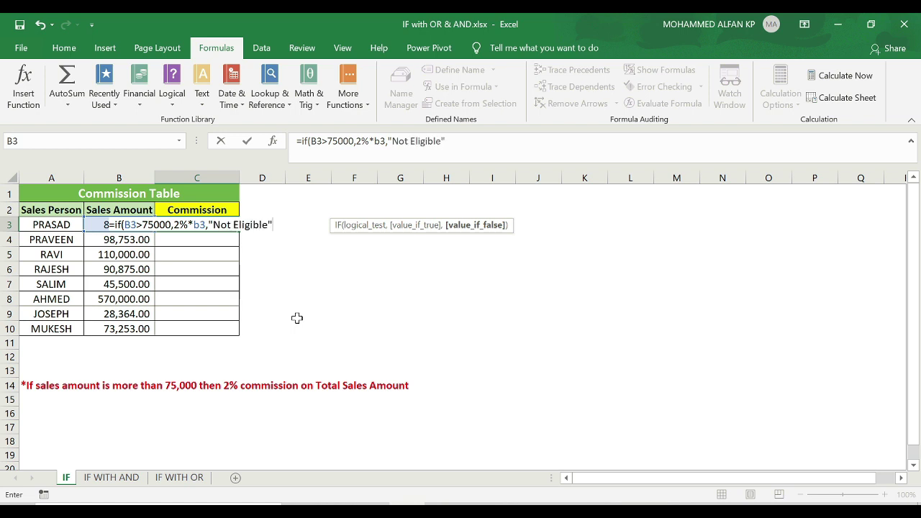
text())
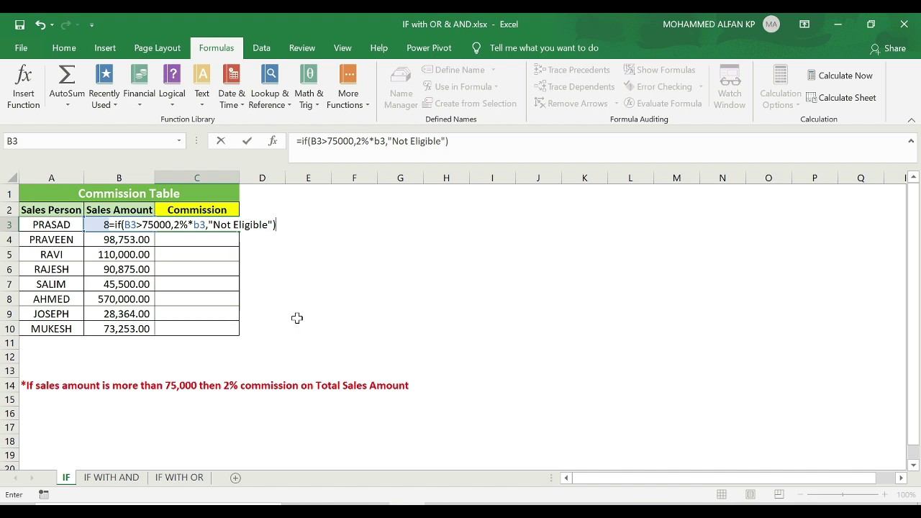
key(Return)
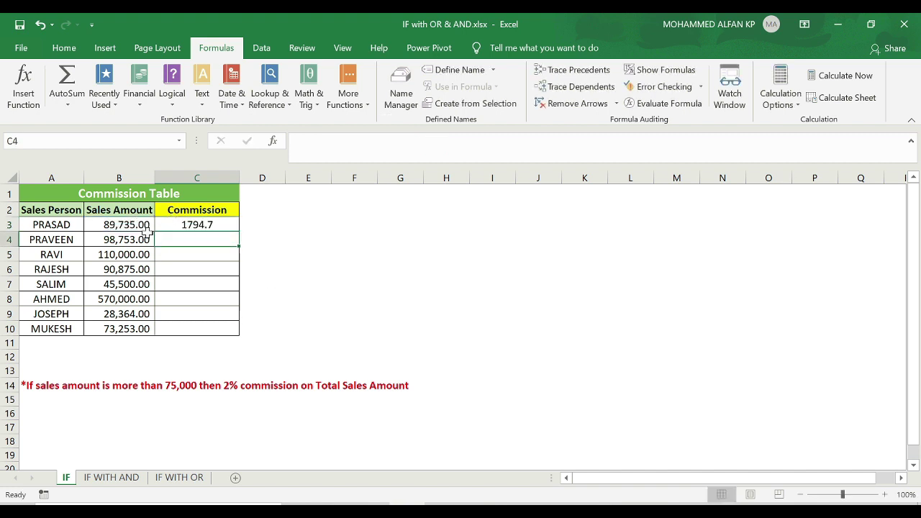
click(133, 225)
click(200, 224)
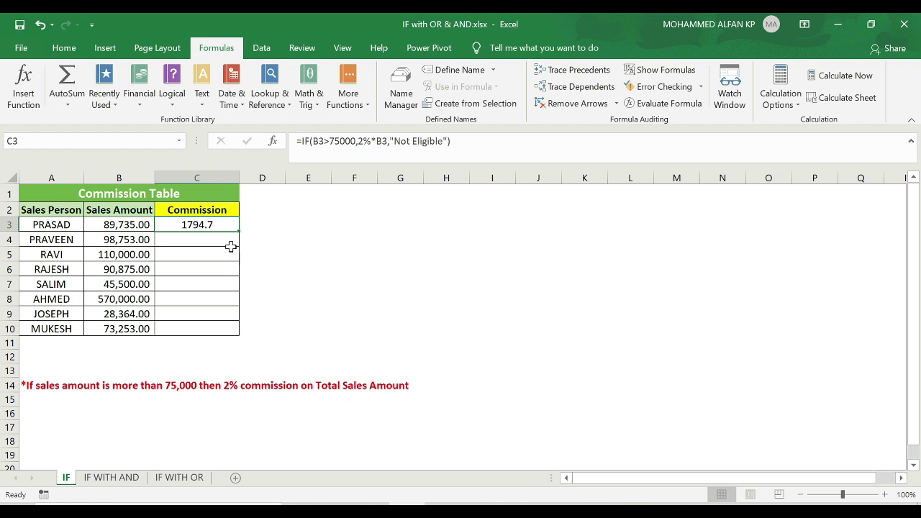
double_click(239, 231)
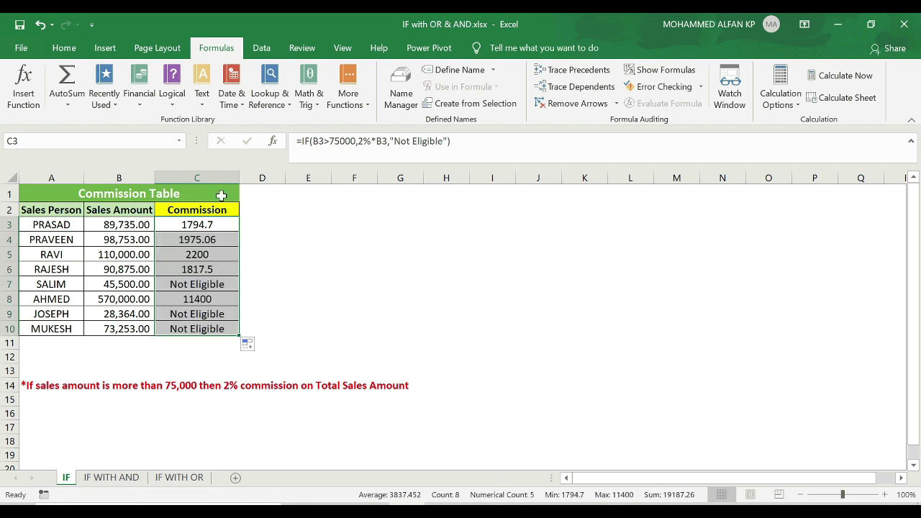
click(63, 284)
click(61, 314)
click(63, 328)
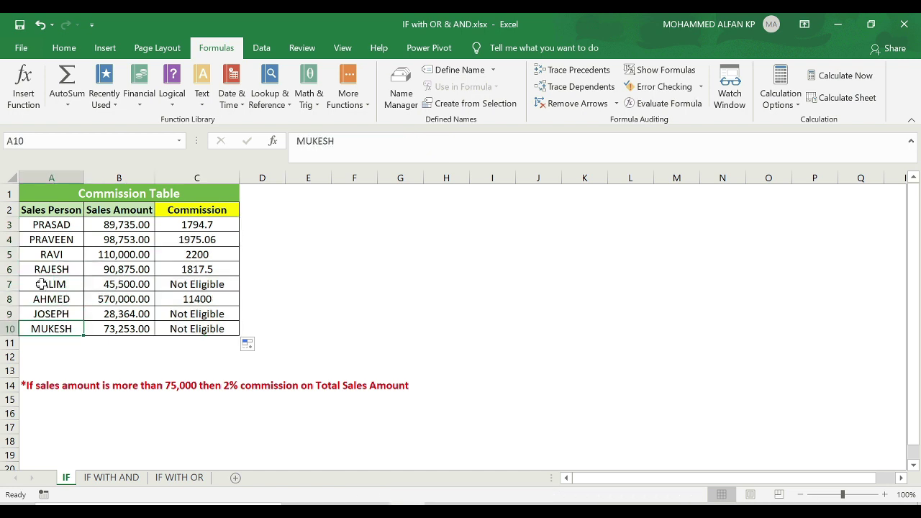
click(131, 285)
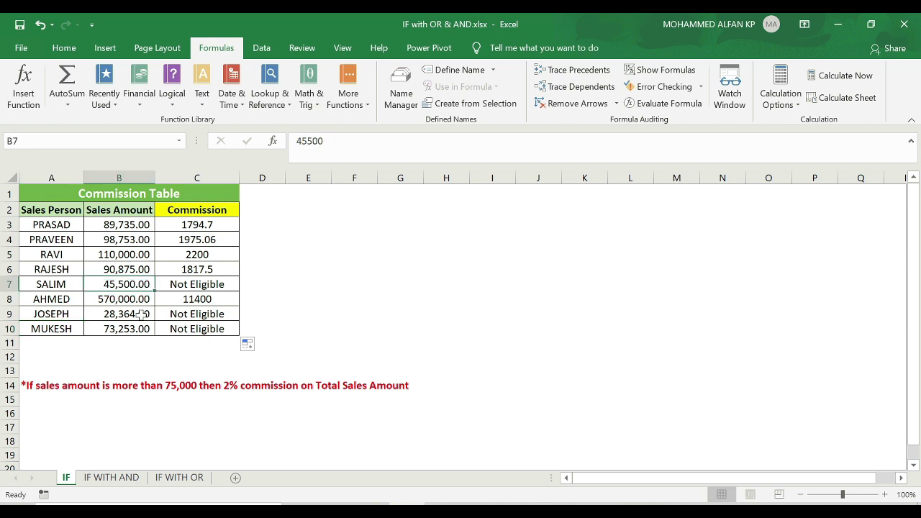
click(140, 315)
click(135, 331)
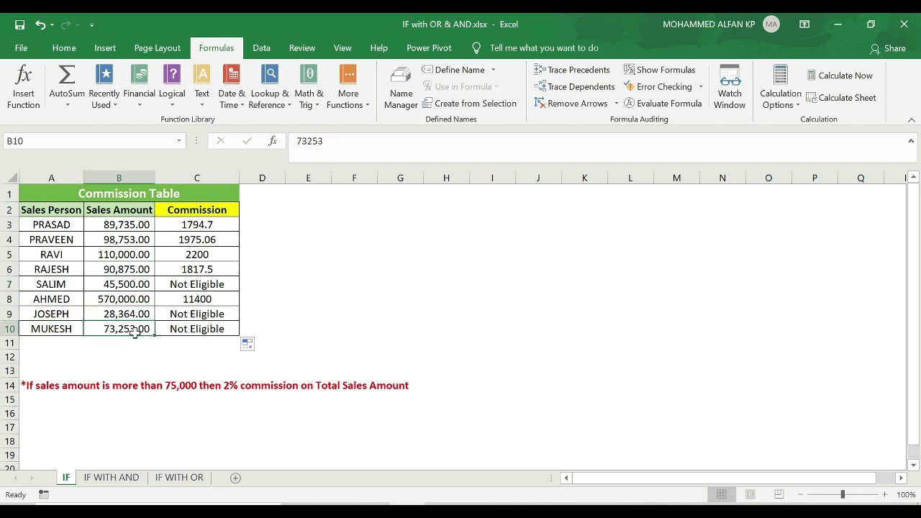
click(126, 286)
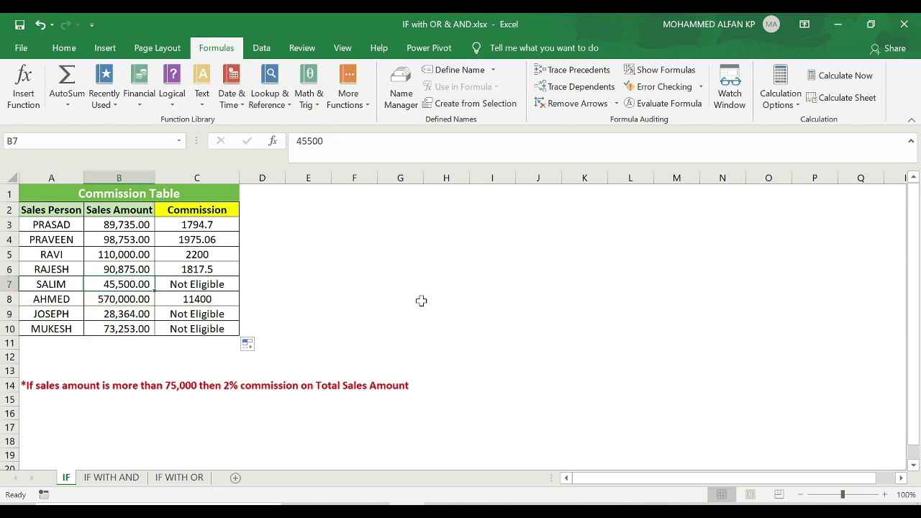
Change row 7's sales to 100,000, check C7's 2000 commission, then go to IF WITH AND.
text(100000)
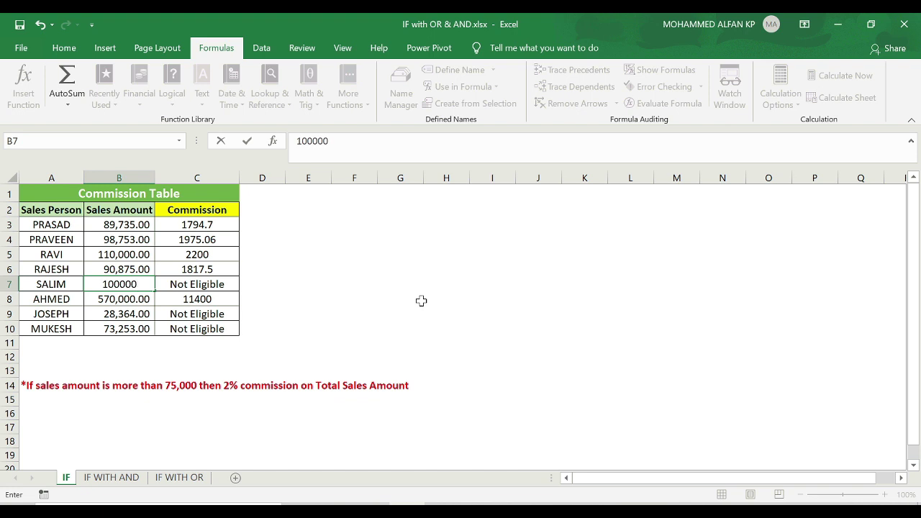
key(Return)
click(232, 283)
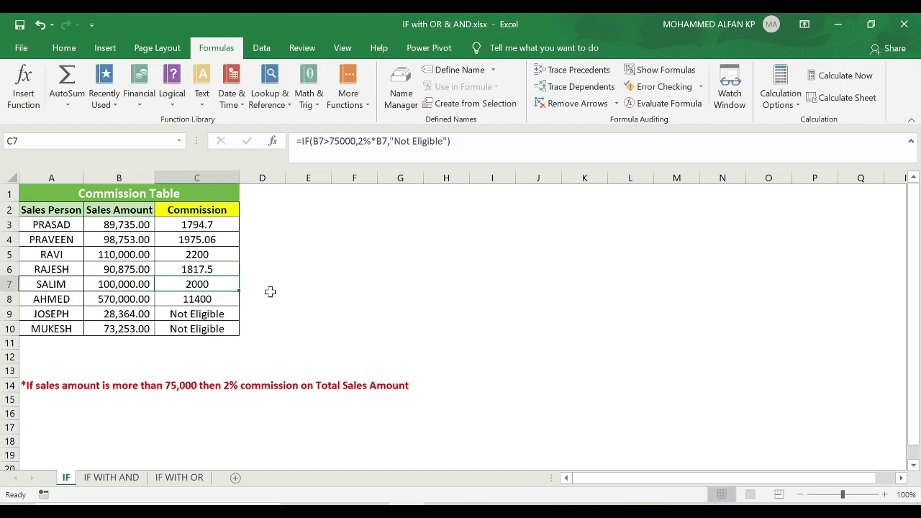
click(113, 479)
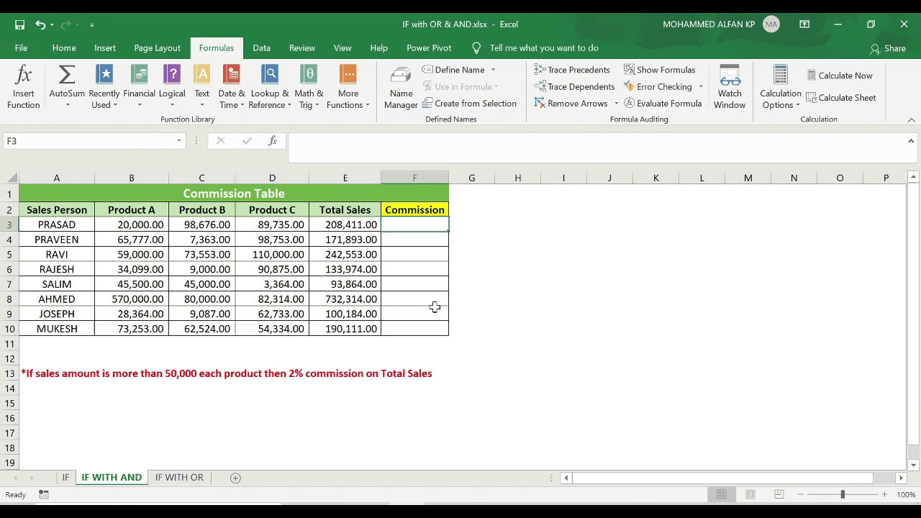
Review the Product A–C and Total Sales columns, then select F3 for the commission formula.
key(Home)
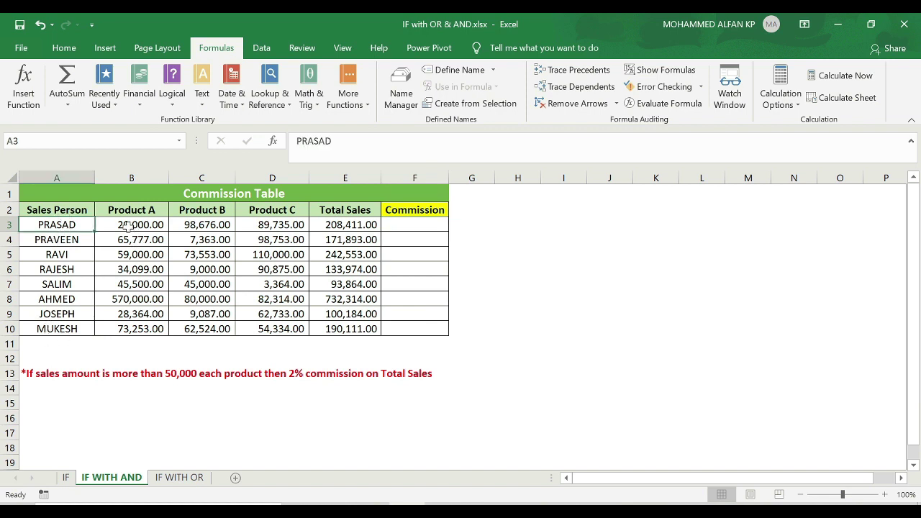
drag(361, 223, 356, 313)
mouse_move(133, 210)
mouse_down()
mouse_move(280, 317)
mouse_move(282, 327)
mouse_up()
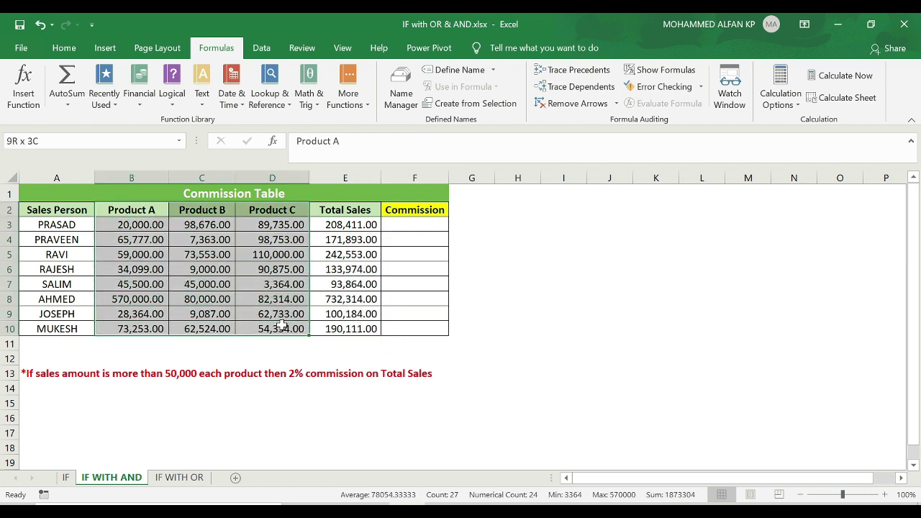
click(407, 228)
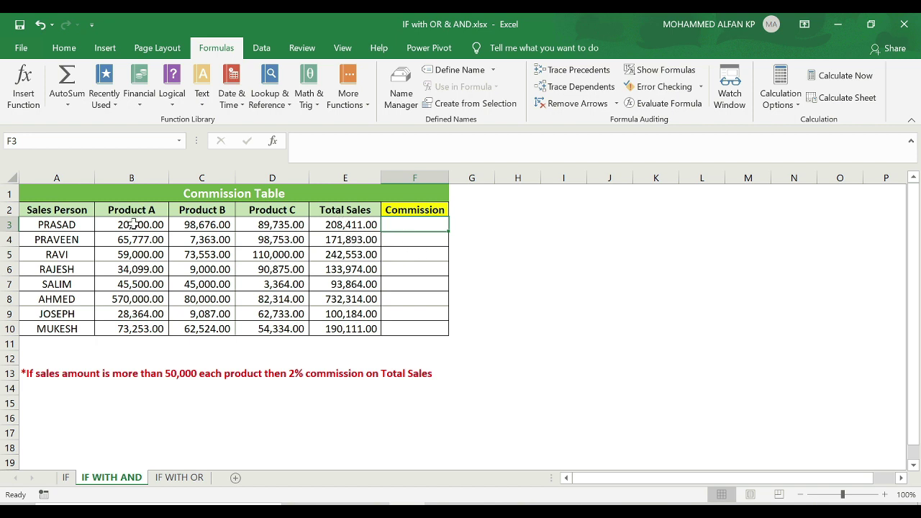
drag(135, 224, 250, 224)
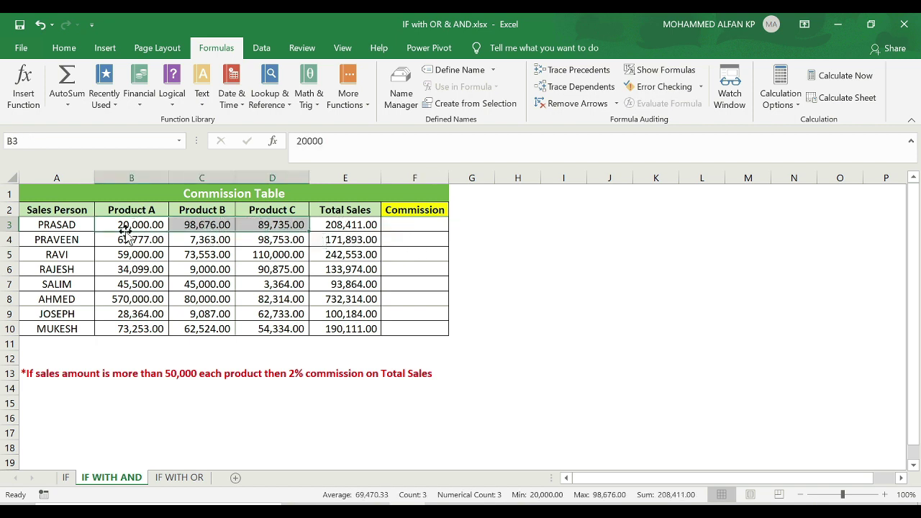
click(131, 224)
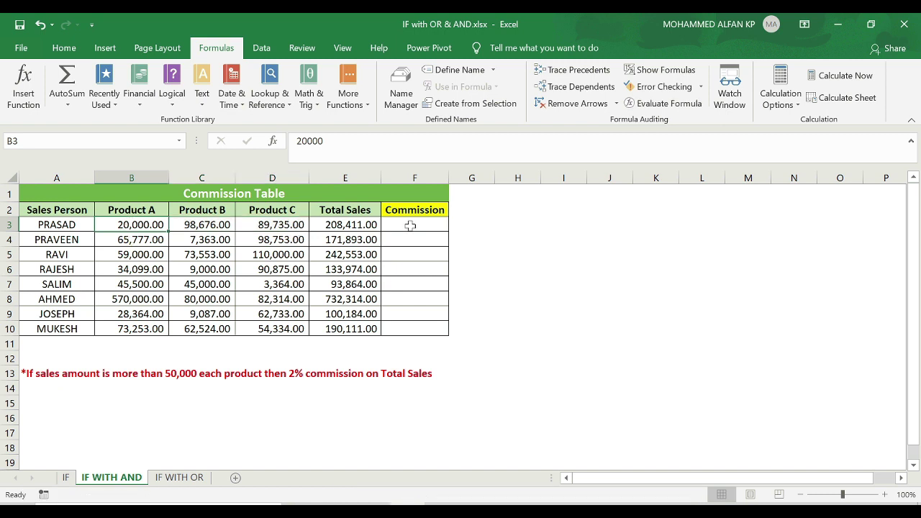
click(128, 241)
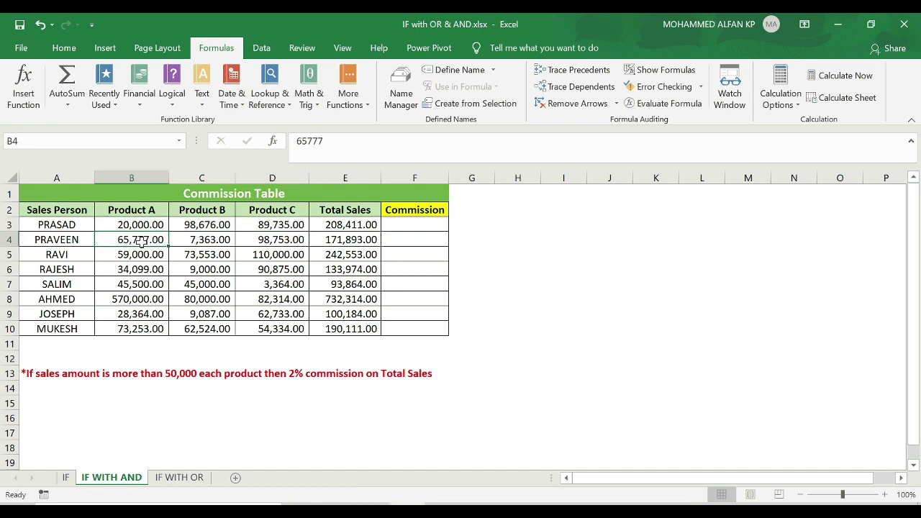
click(211, 239)
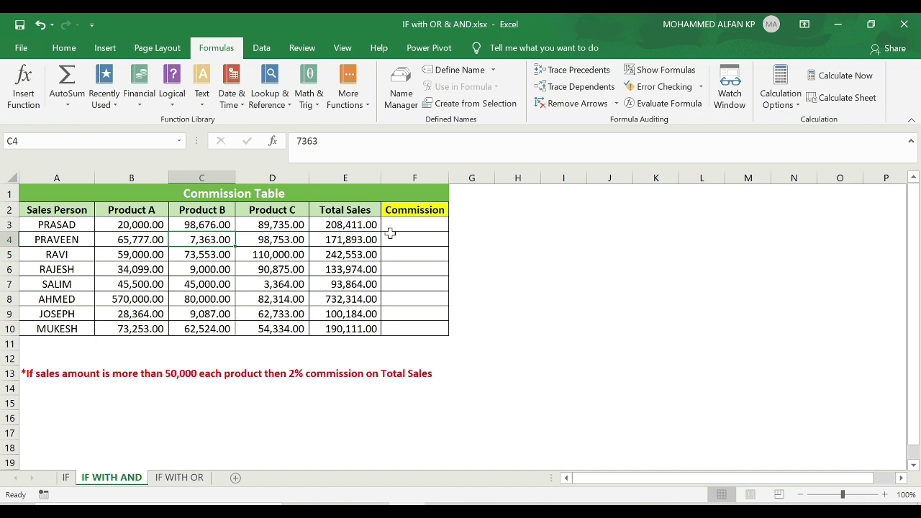
click(430, 224)
Begin F3's formula as =IF(AND(B3>50000,C3>50000,D3>50000) testing all three products.
text(=)
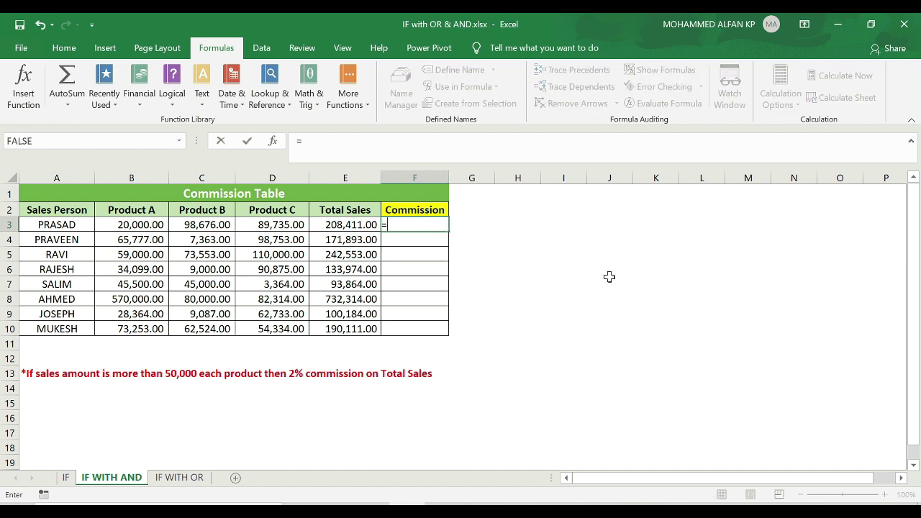
text(if()
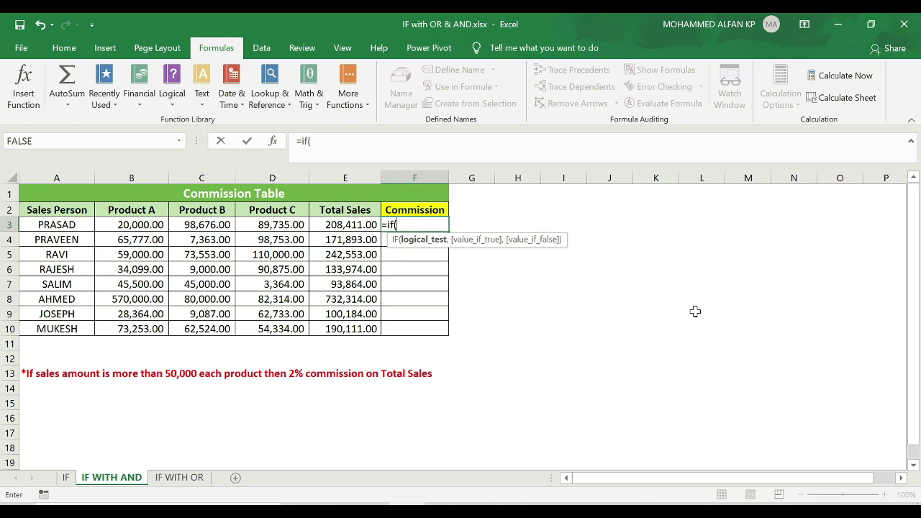
text(an)
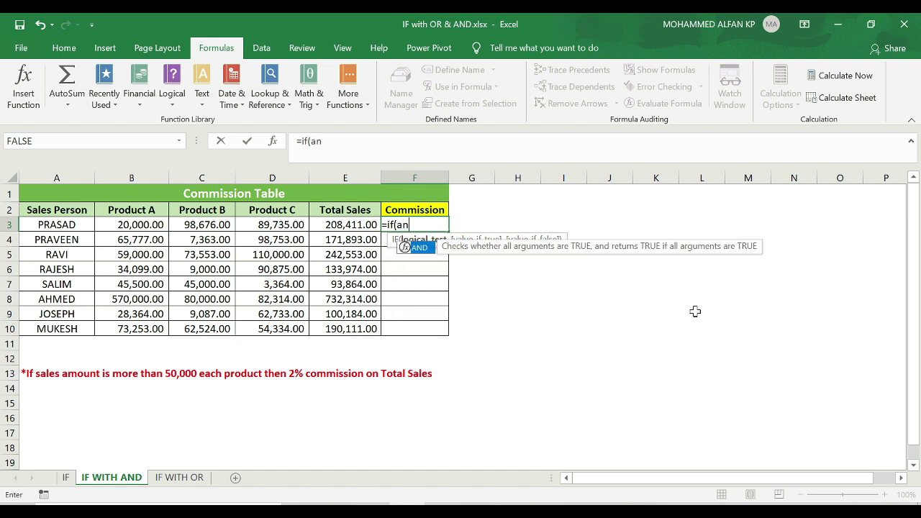
text(d()
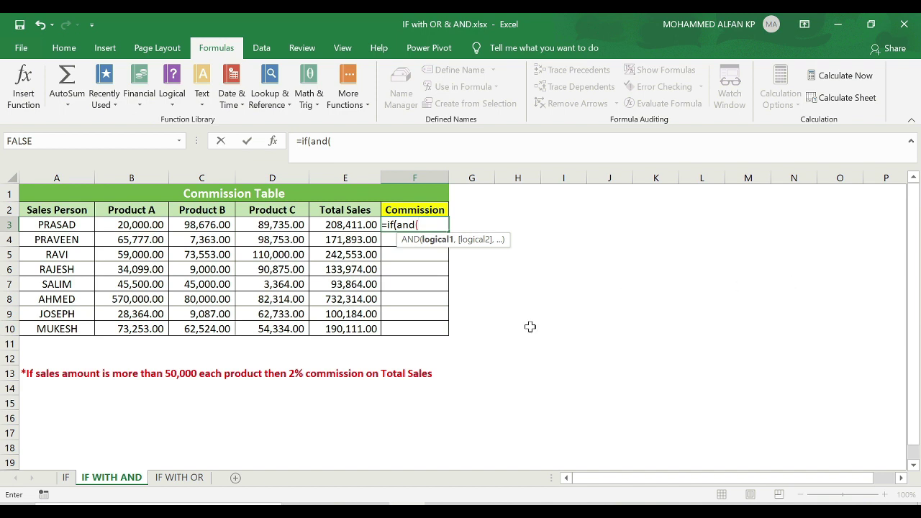
click(143, 224)
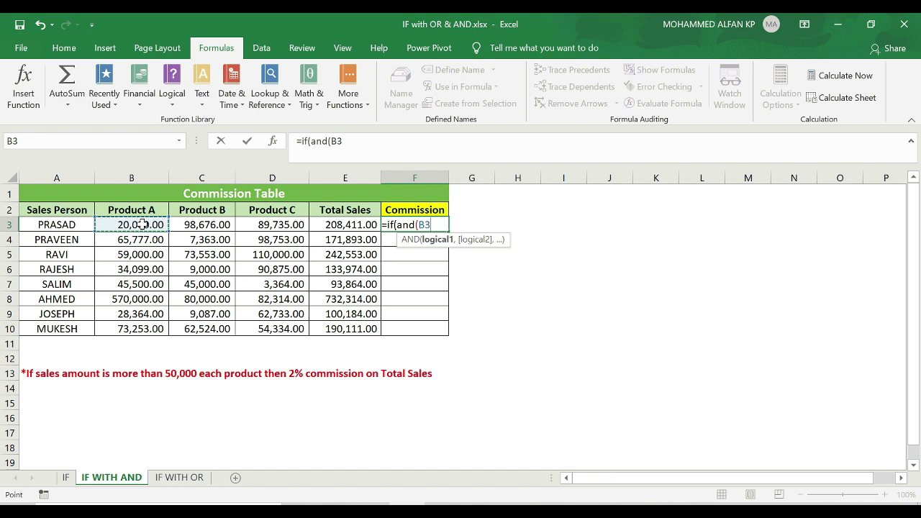
text(>5)
text(0000,)
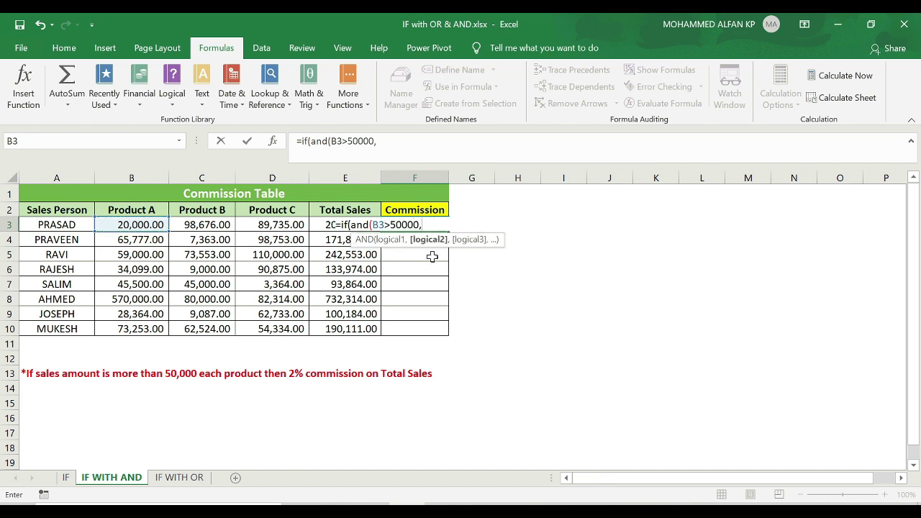
click(201, 225)
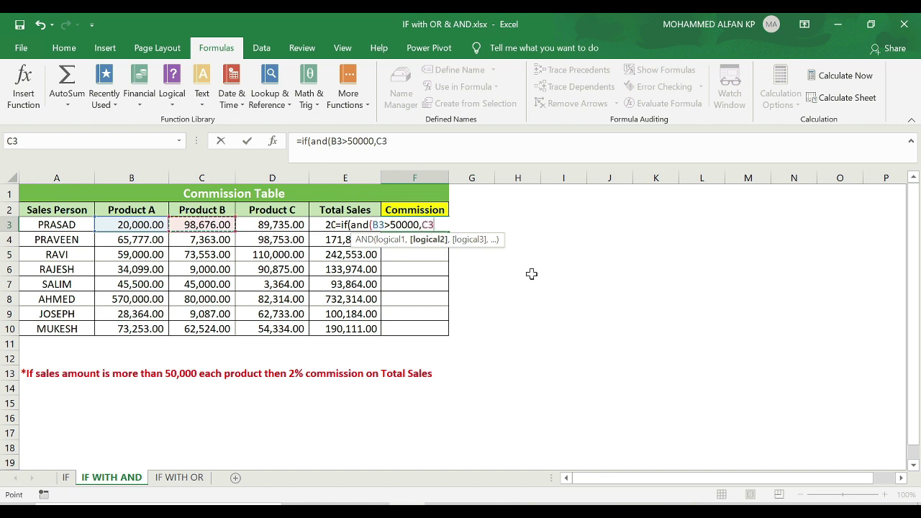
text(>5000)
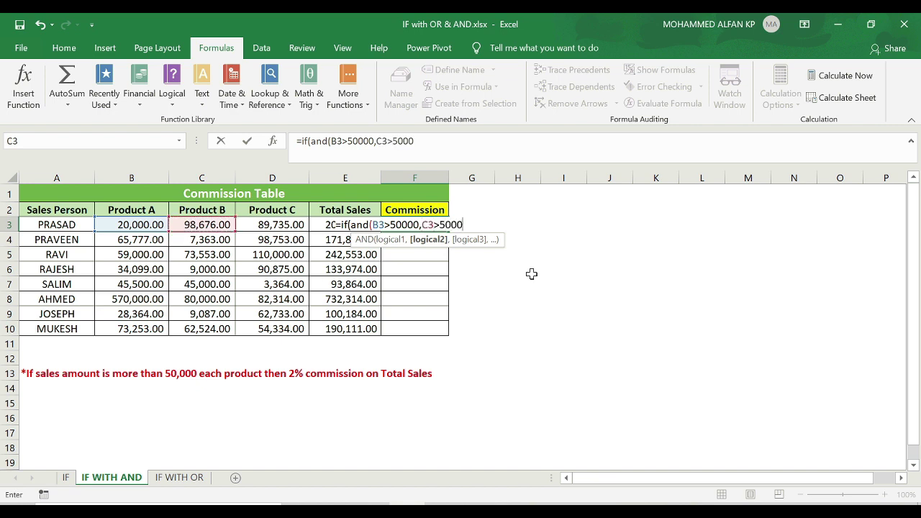
text(0,)
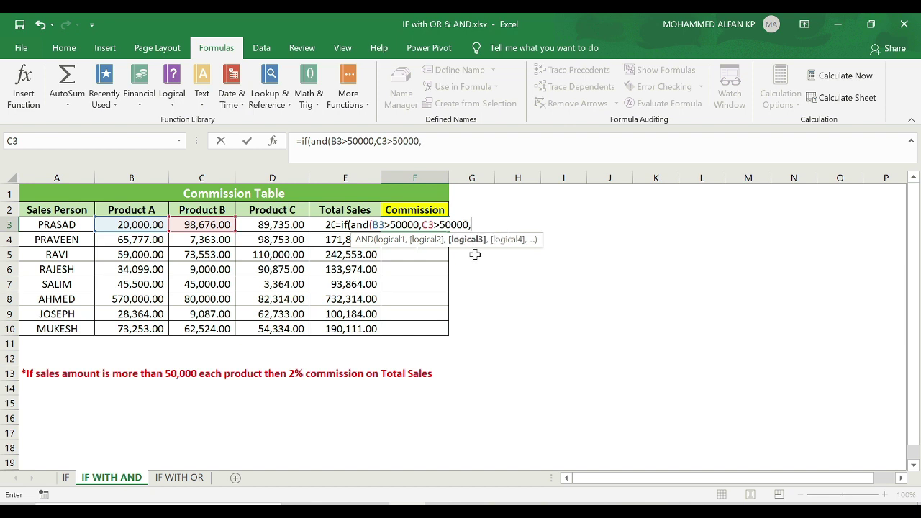
click(287, 224)
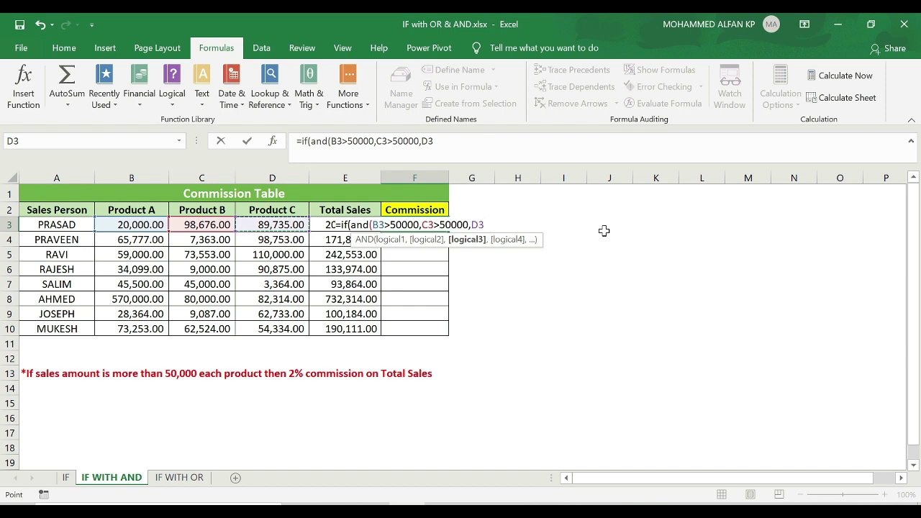
text(>500)
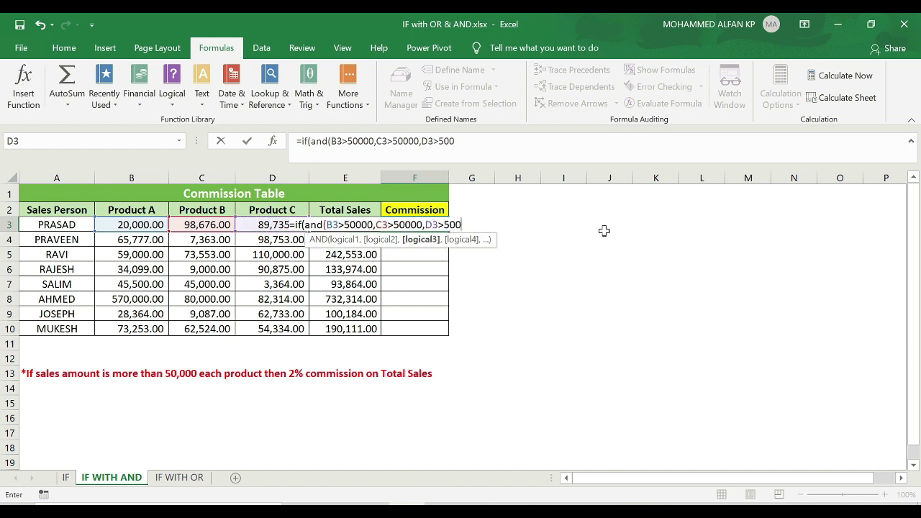
text(00))
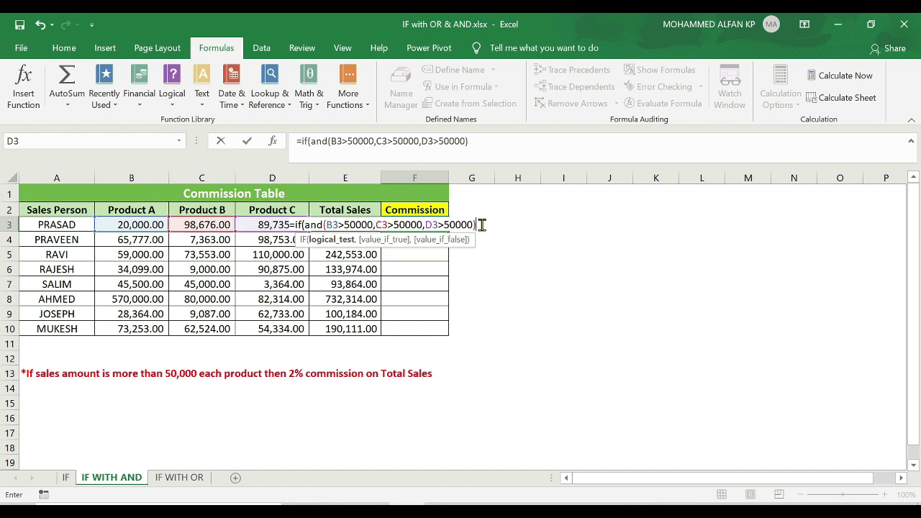
Complete F3 with 2%*E3 when true and "Work hard" otherwise, and commit it.
text(,2)
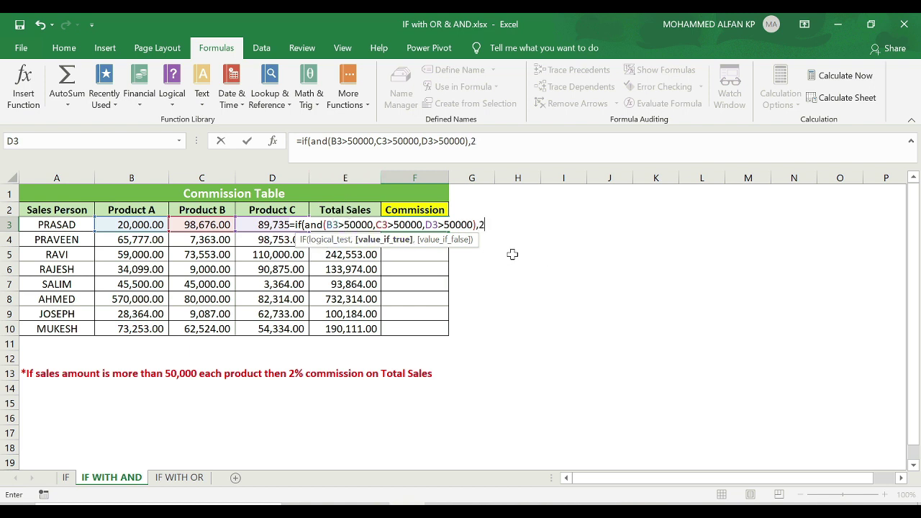
text(%*)
text(e3,)
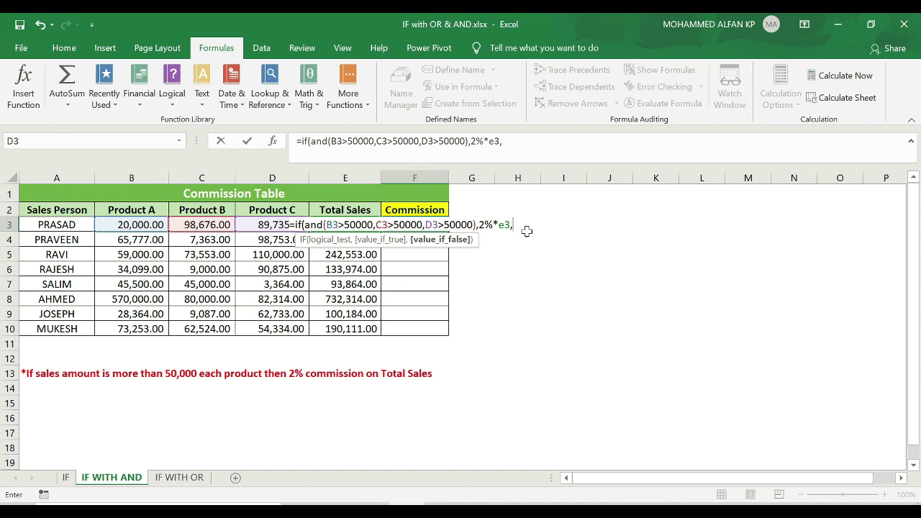
click(638, 145)
text(W)
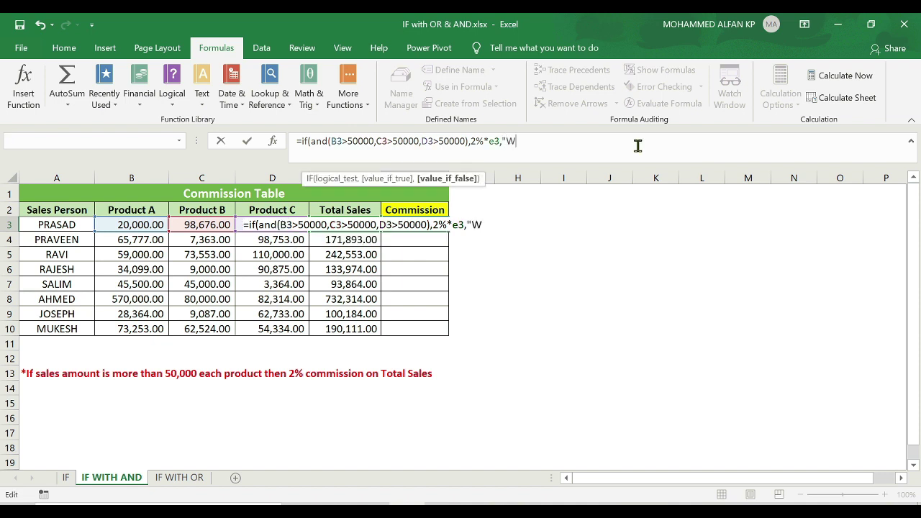
text(ork )
text(hard")
text())
key(Return)
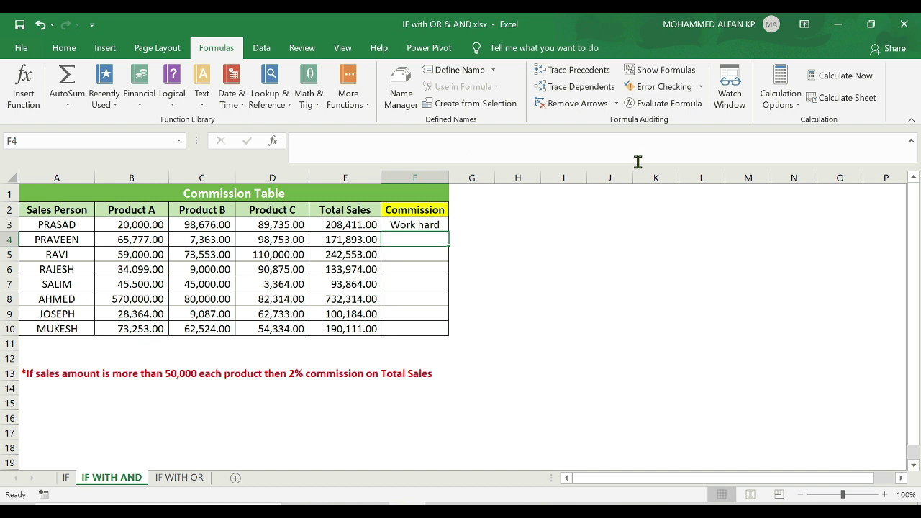
key(Up)
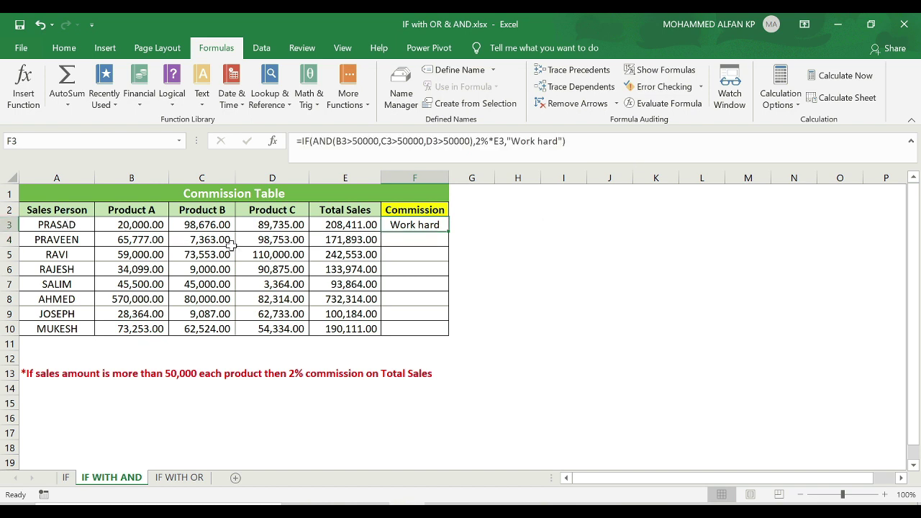
Copy F3's AND commission formula down to F10.
click(135, 225)
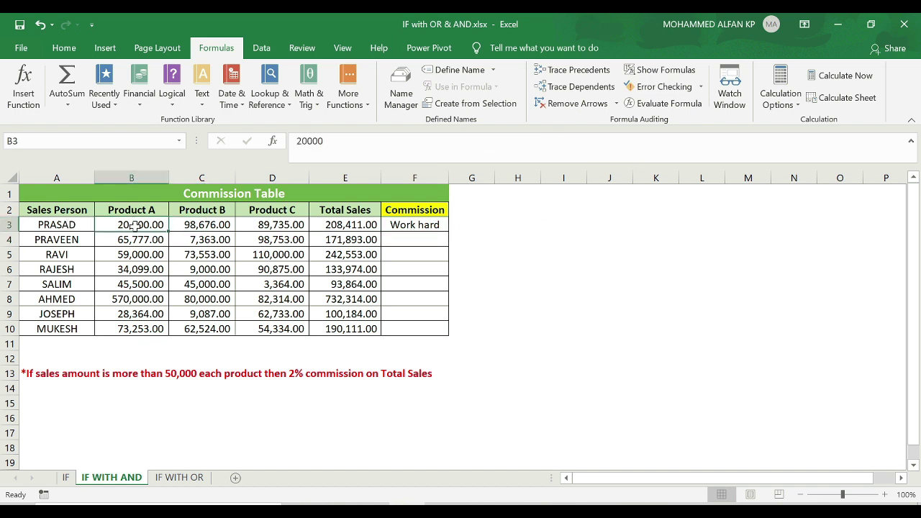
click(437, 224)
drag(447, 232, 448, 336)
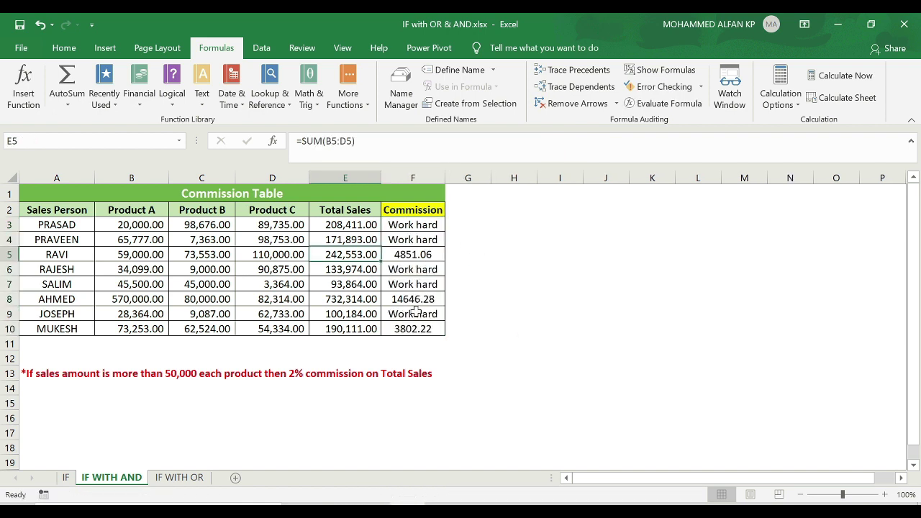
Compare several salespeople's product sales with their commissions, then move to the IF WITH OR sheet.
drag(191, 255, 343, 256)
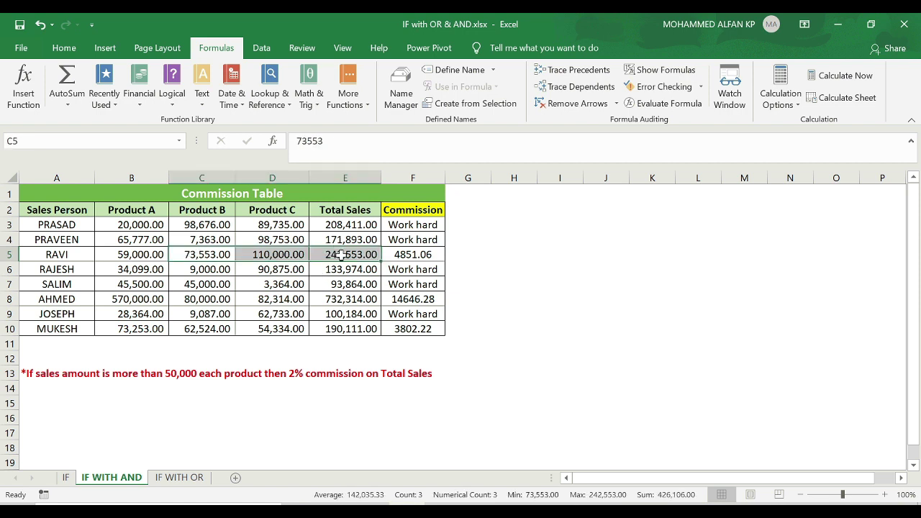
click(80, 298)
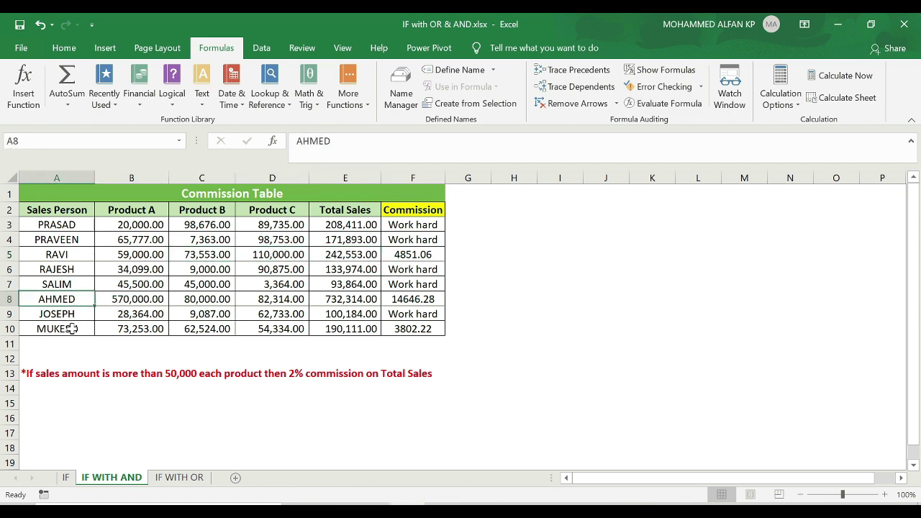
drag(72, 328, 406, 328)
click(633, 361)
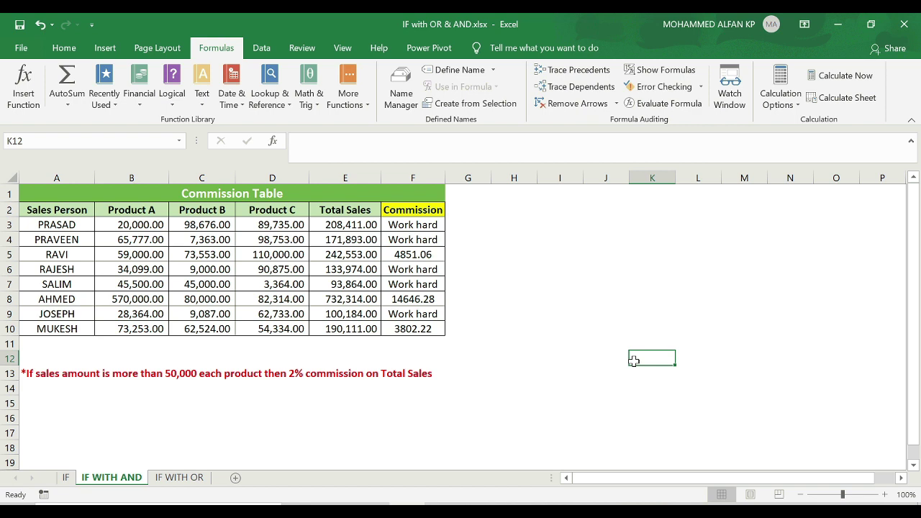
click(180, 477)
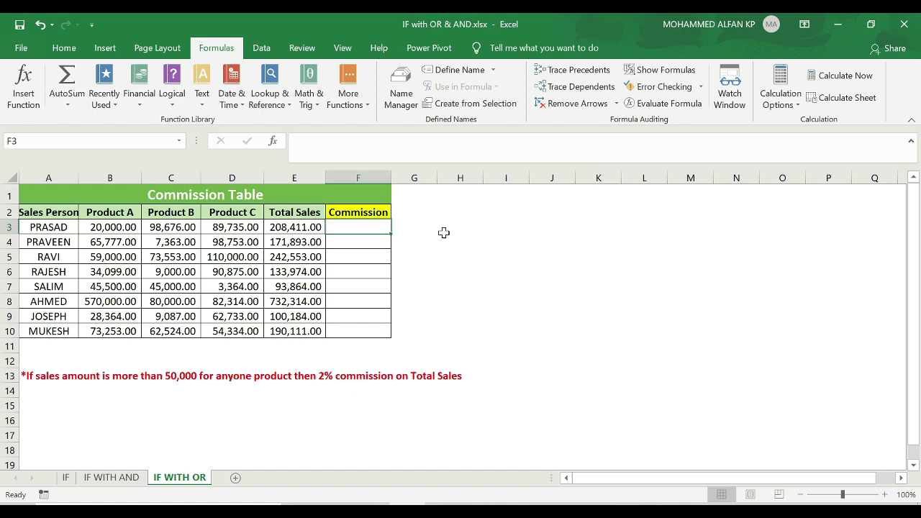
Copy F3's formula into IF WITH OR's F3 and swap AND for OR, giving 4168.22.
click(111, 477)
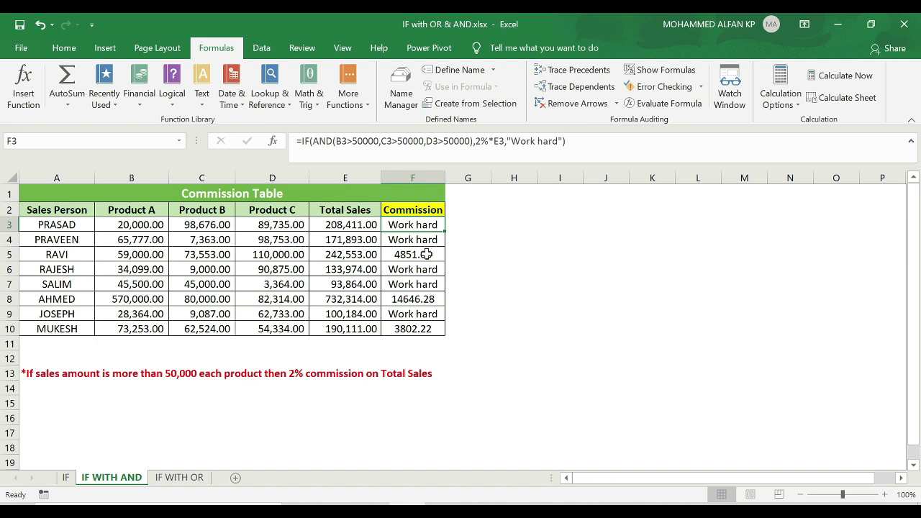
key(ctrl+c)
click(166, 477)
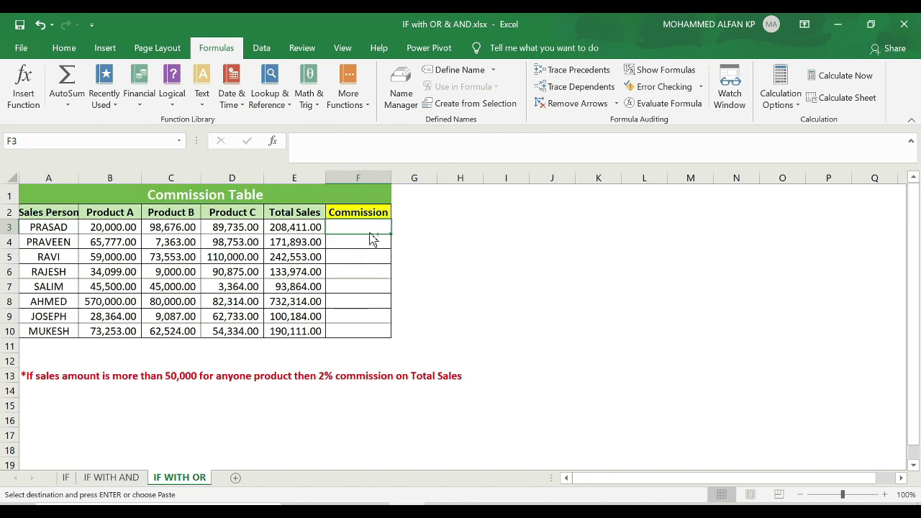
key(ctrl+v)
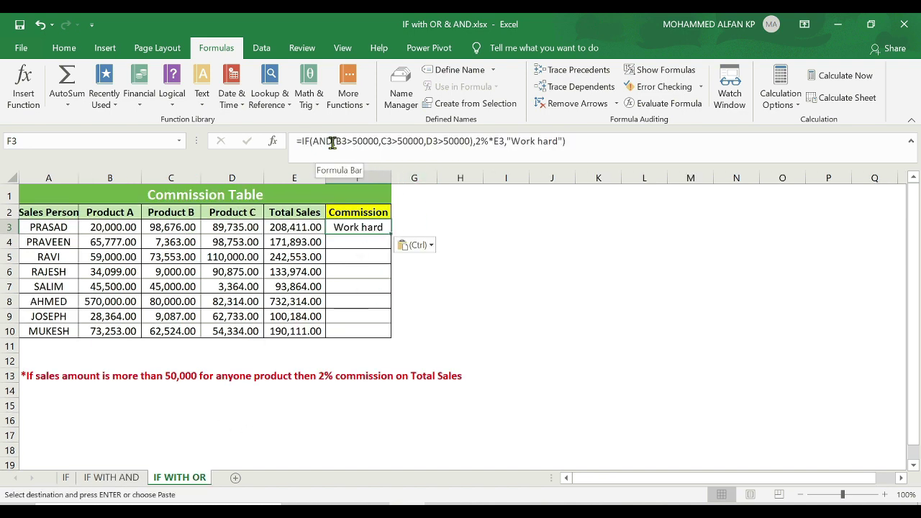
click(334, 141)
key(BackSpace)
key(BackSpace)
key(BackSpace)
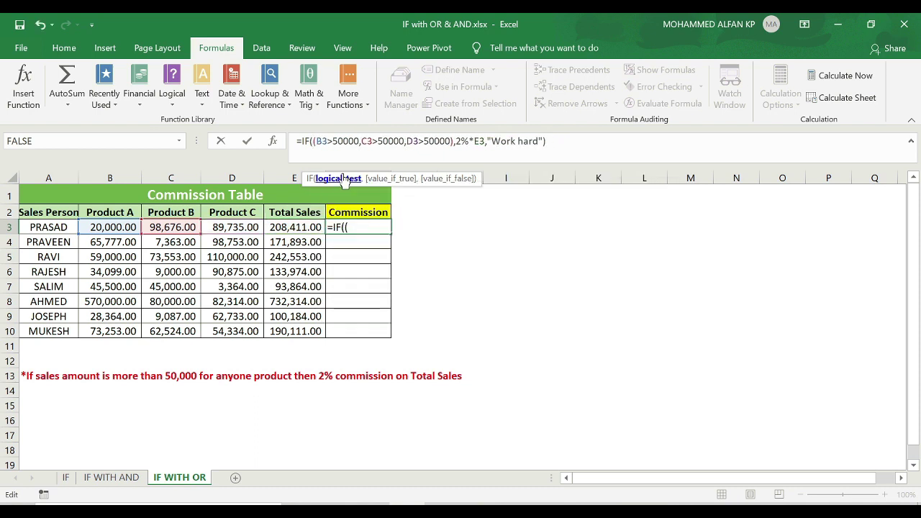
text(OR)
key(ctrl+Return)
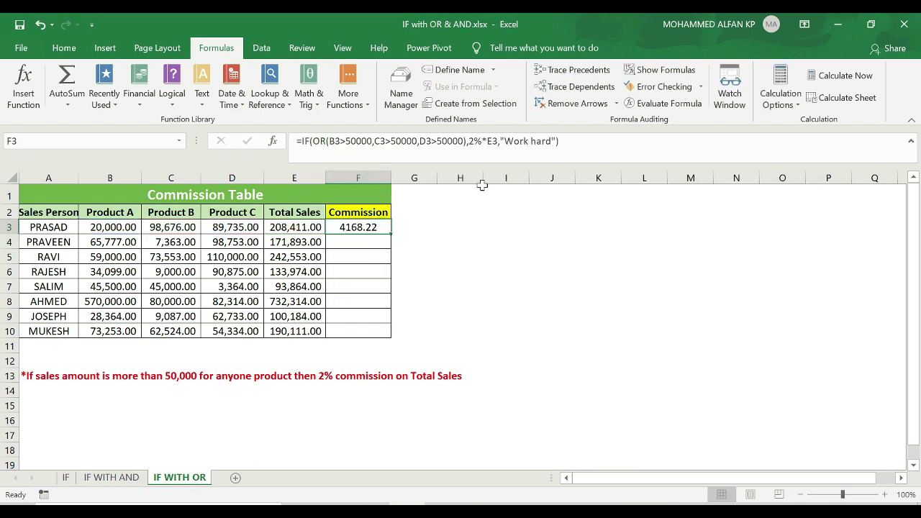
Fill the OR formula down to F10 and inspect row 7's Product A, B and C sales.
double_click(390, 232)
click(46, 287)
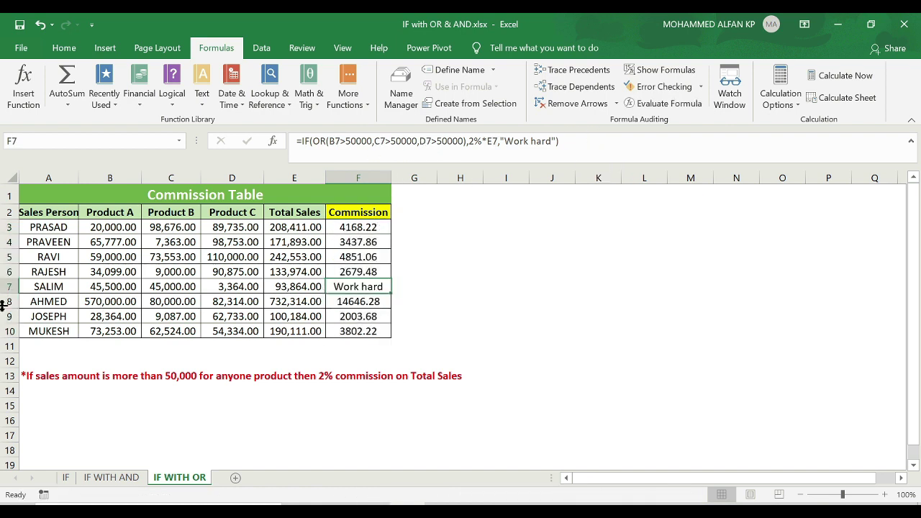
click(108, 287)
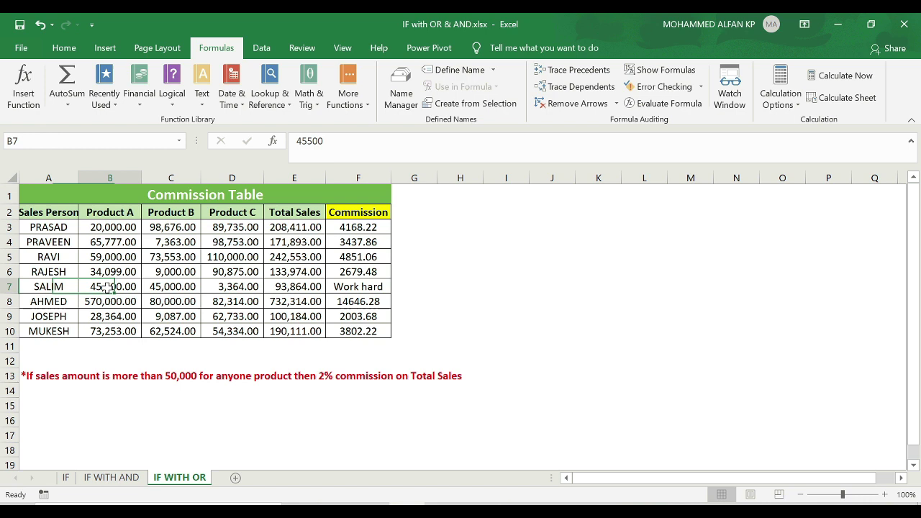
click(190, 286)
click(237, 286)
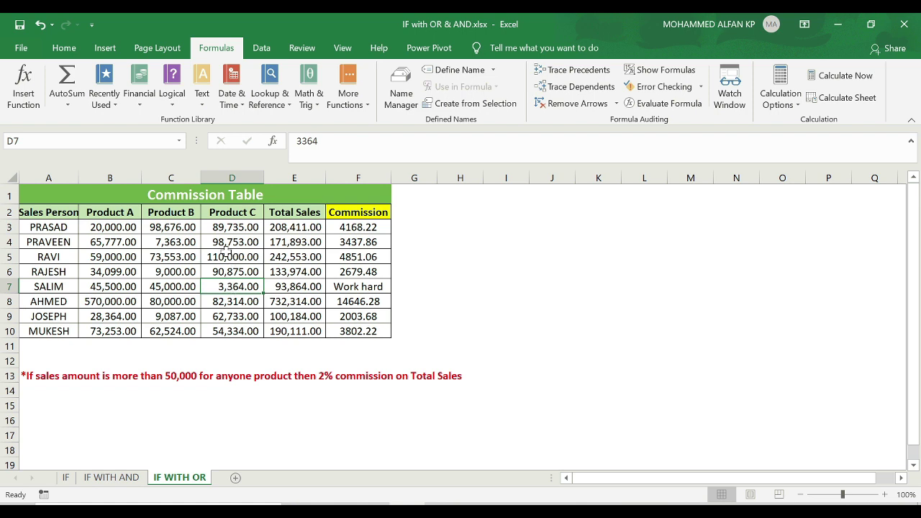
key(Left)
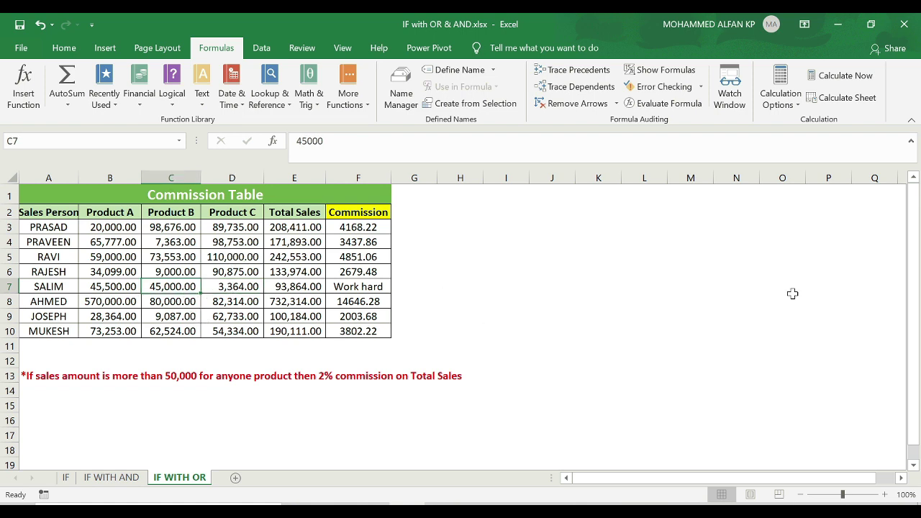
Enter 90000 as row 7's Product B sales, making its commission 2777.28.
text(90000)
key(Return)
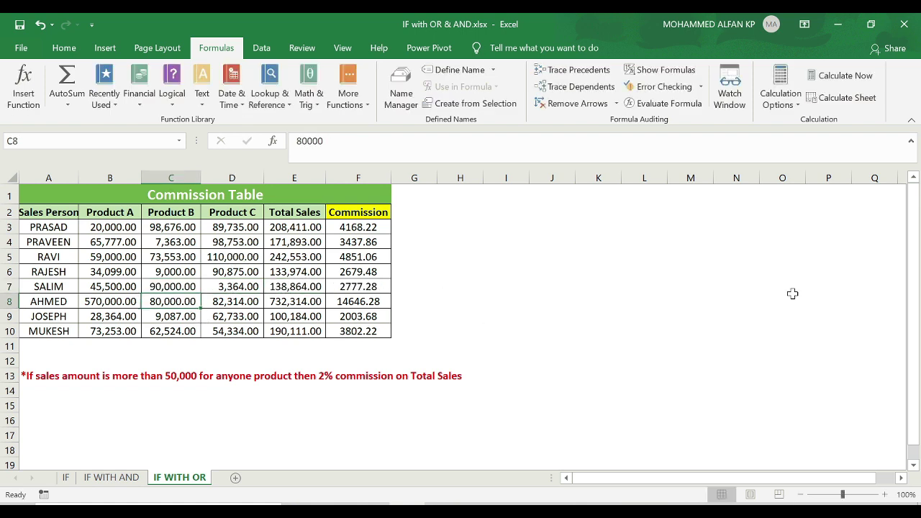